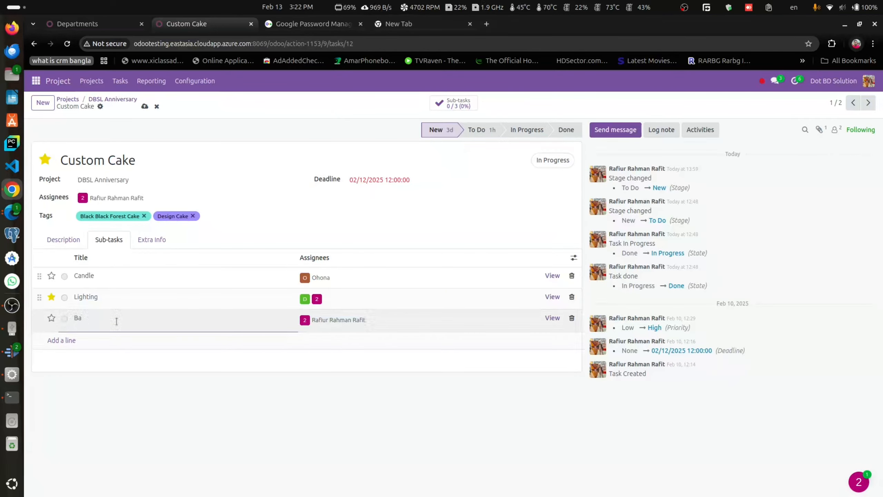
# Title the new Custom Cake sub-task "Baloon", add the assignee with the green D avatar and save the task.
pyautogui.write('loon')
pyautogui.click(393, 318)
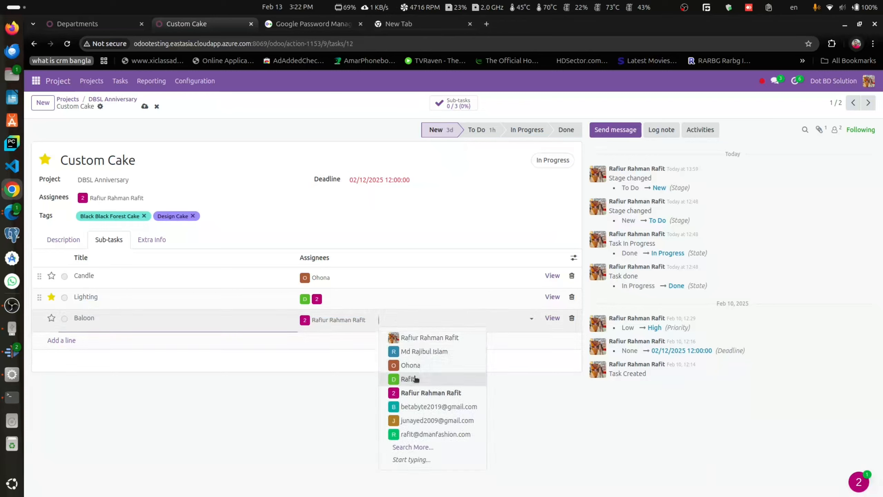
pyautogui.click(415, 378)
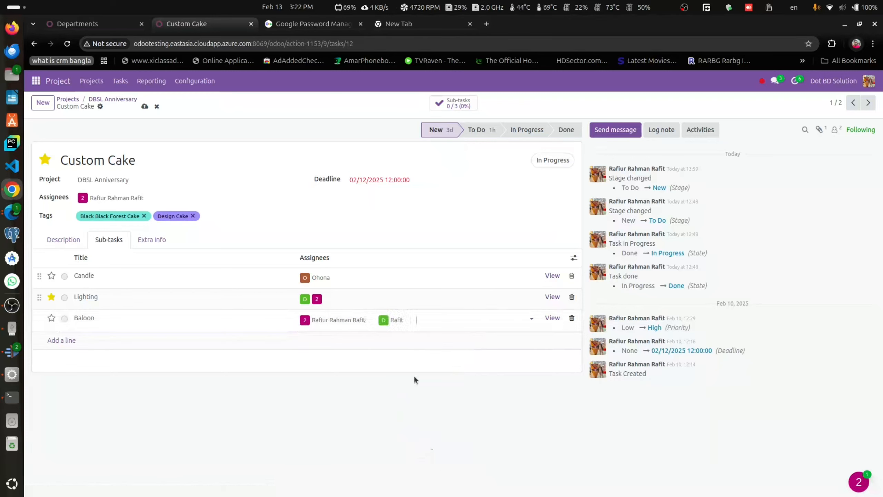
pyautogui.click(144, 107)
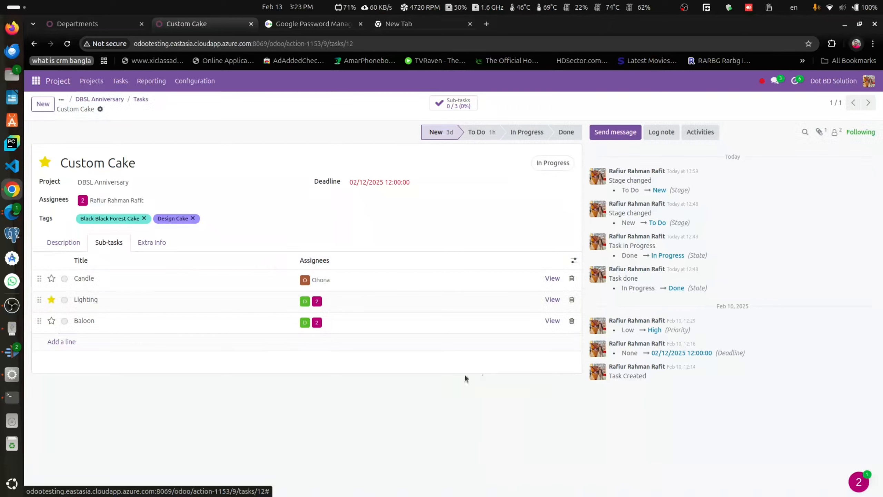
# Examine the Lighting sub-task's tag choices and deadline calendar without changing them, and go to its parent task.
pyautogui.click(550, 300)
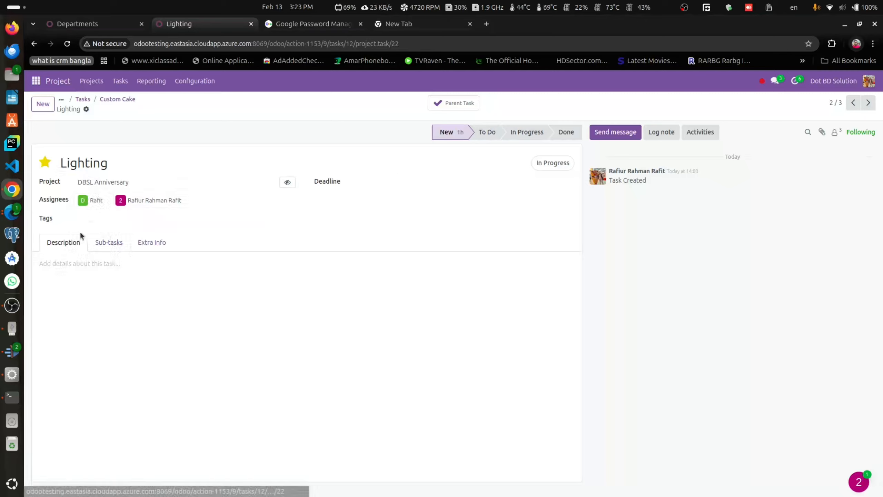
pyautogui.click(92, 219)
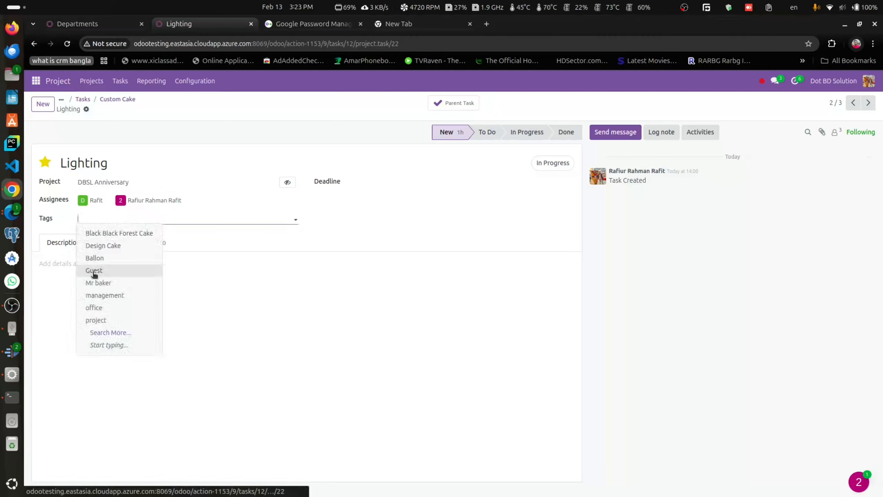
pyautogui.click(282, 282)
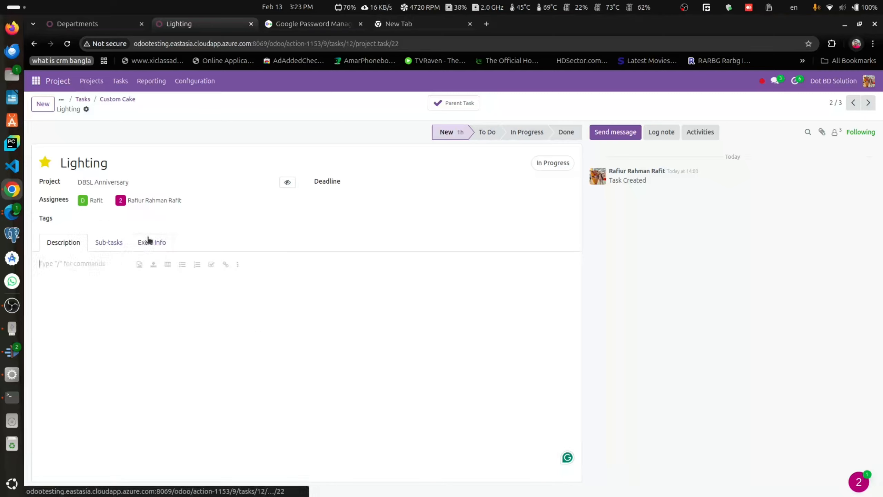
pyautogui.click(417, 188)
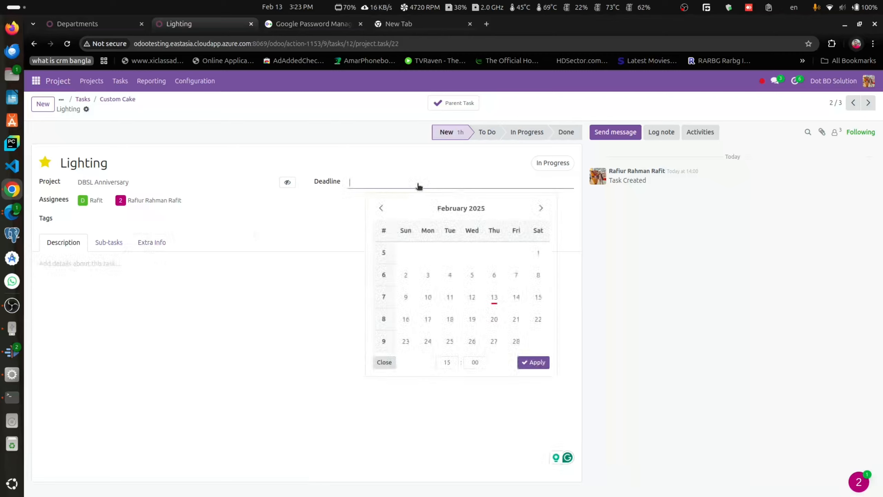
pyautogui.click(268, 353)
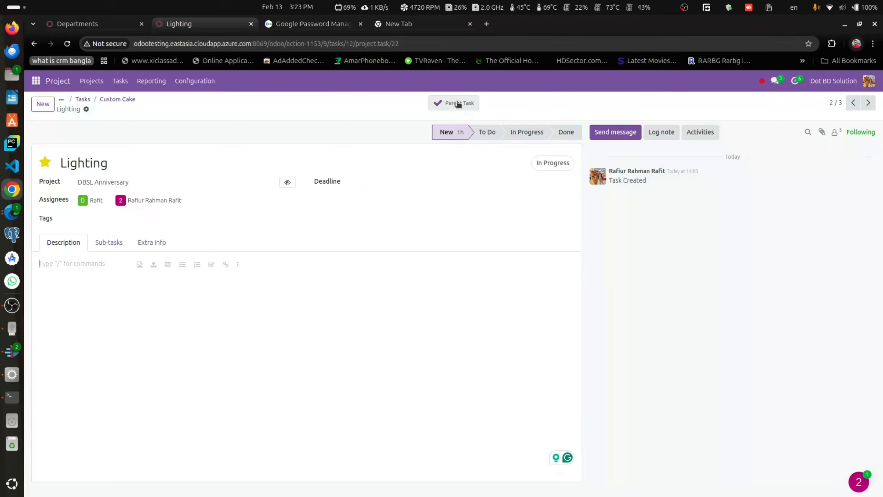
pyautogui.click(458, 103)
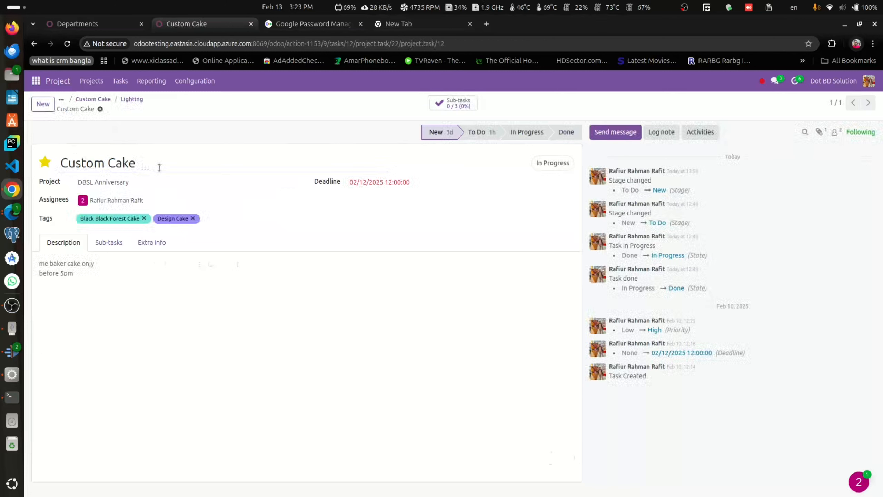
# Expand the Custom Cake sub-tasks on the DBSL Anniversary project's task board and view the Baloon sub-task.
pyautogui.click(99, 101)
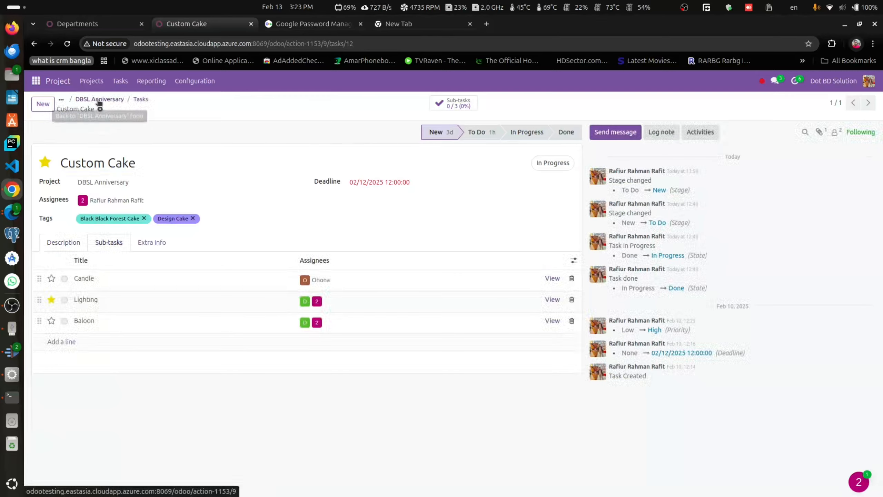
pyautogui.click(86, 102)
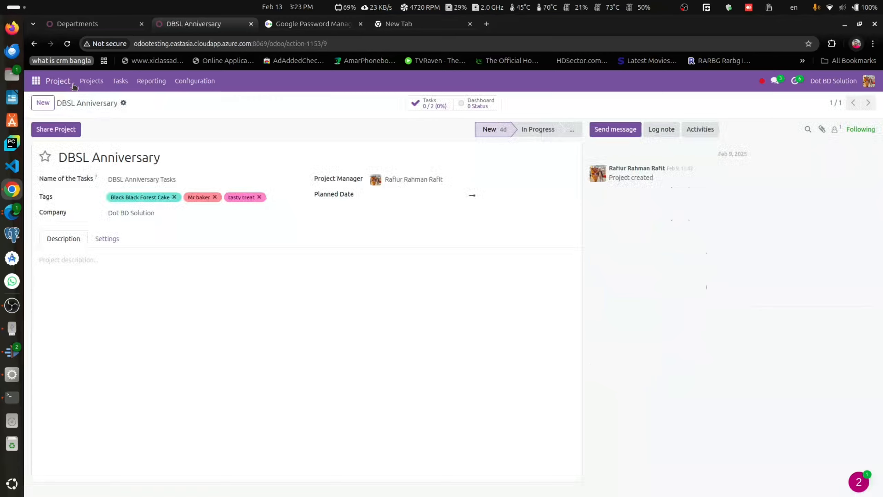
pyautogui.click(92, 81)
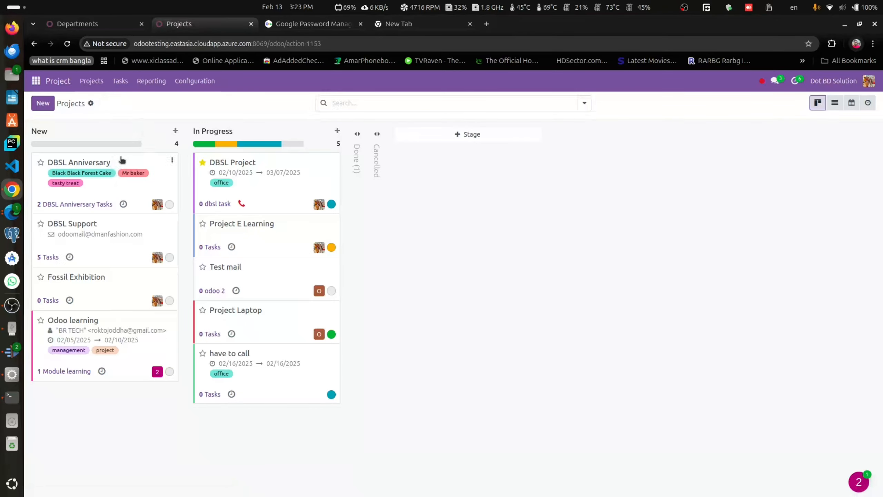
pyautogui.click(117, 161)
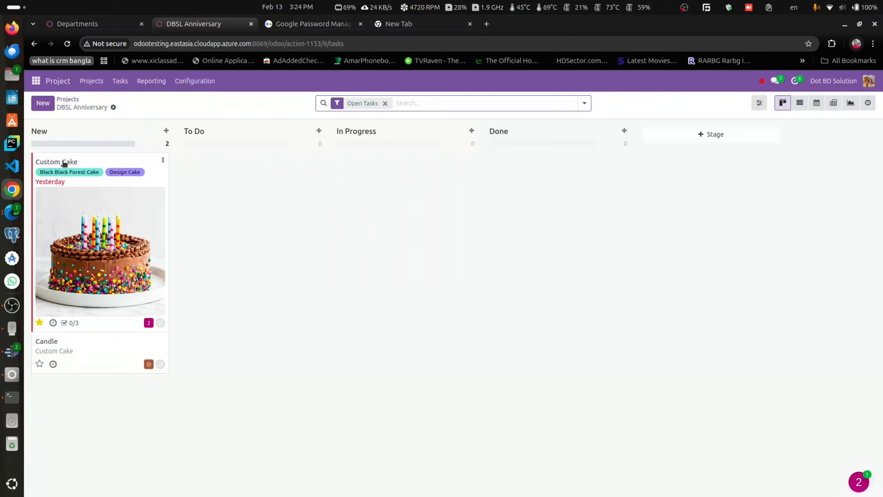
pyautogui.click(76, 323)
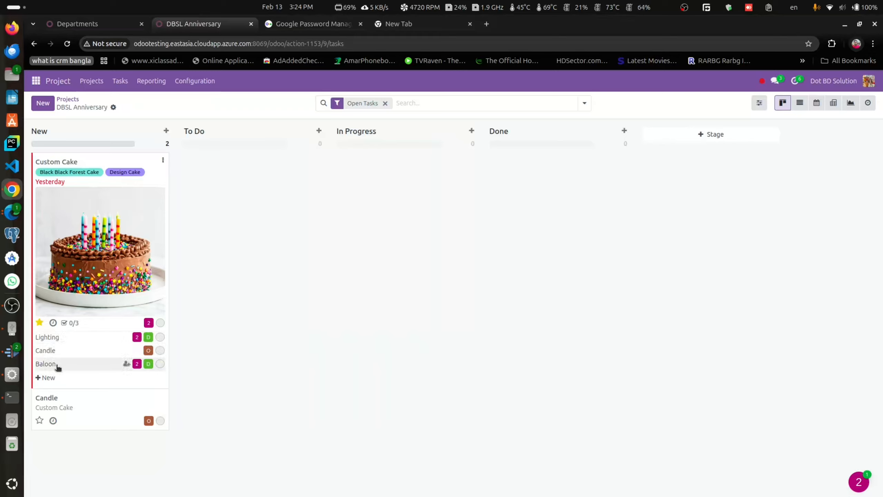
pyautogui.click(45, 364)
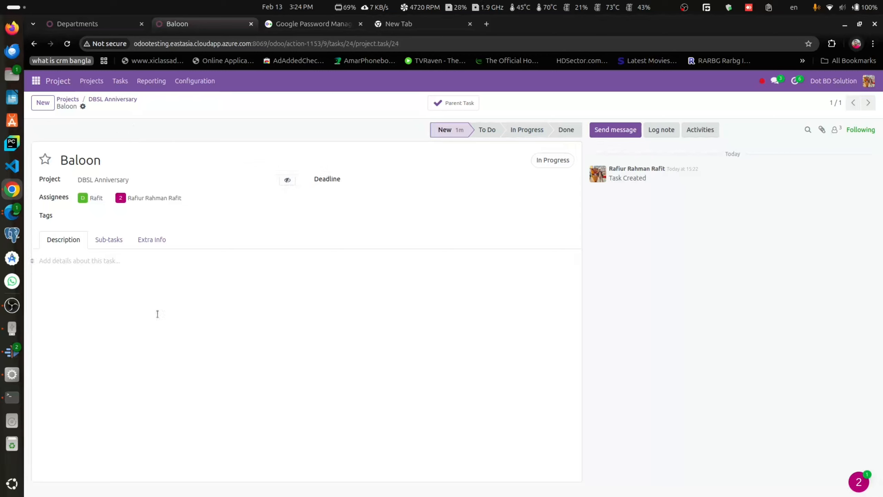
# Through the Custom Cake task's sub-task list, set the Baloon sub-task to show in the pipeline and save it.
pyautogui.hotkey('alt', 'Left')
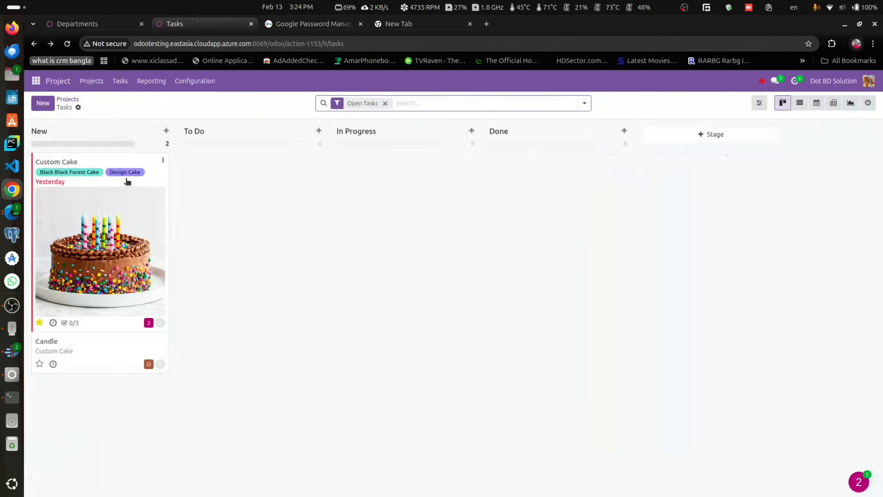
pyautogui.click(127, 180)
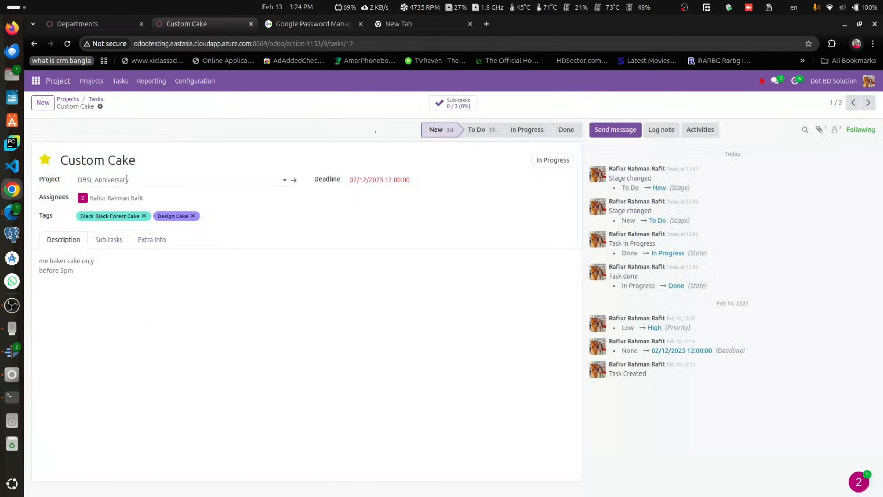
pyautogui.click(108, 240)
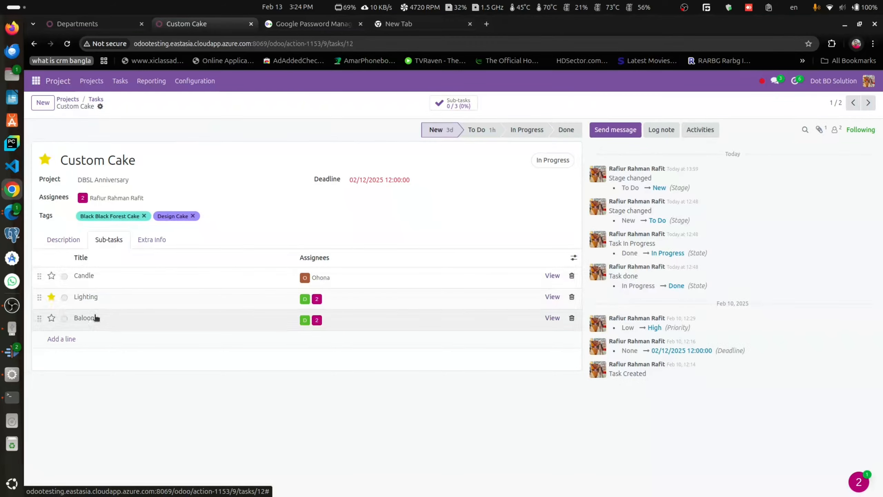
pyautogui.click(549, 319)
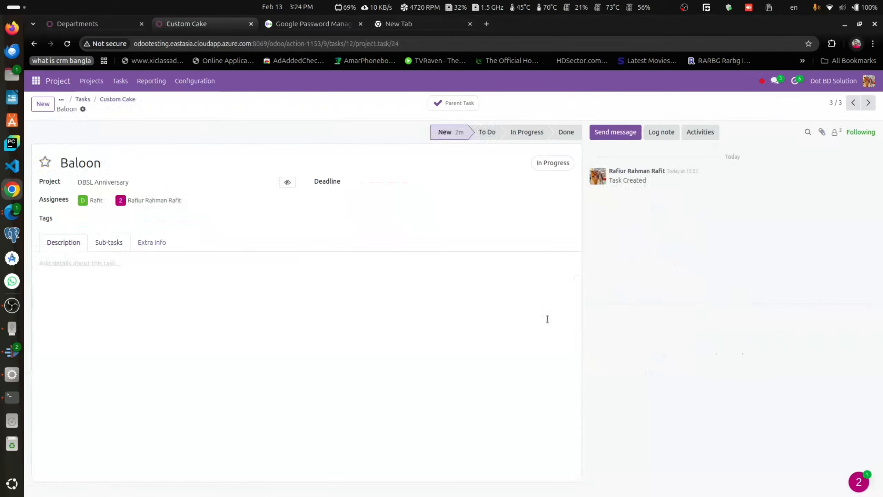
pyautogui.click(287, 184)
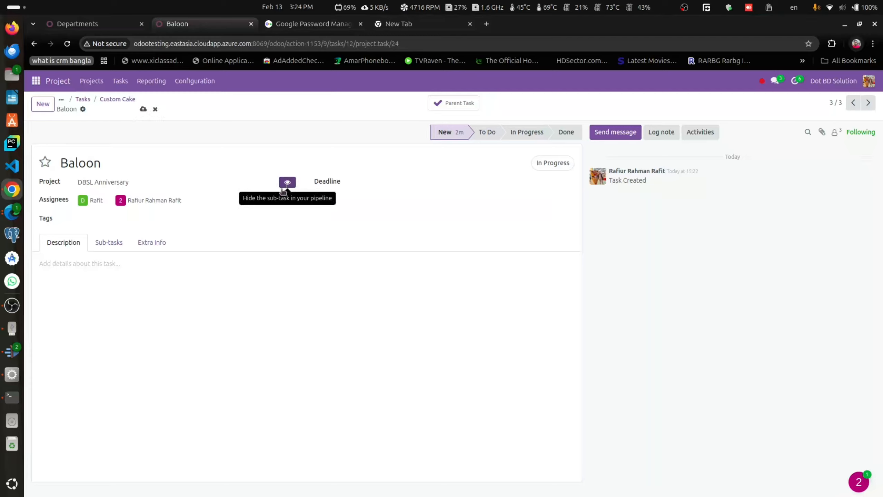
pyautogui.click(143, 108)
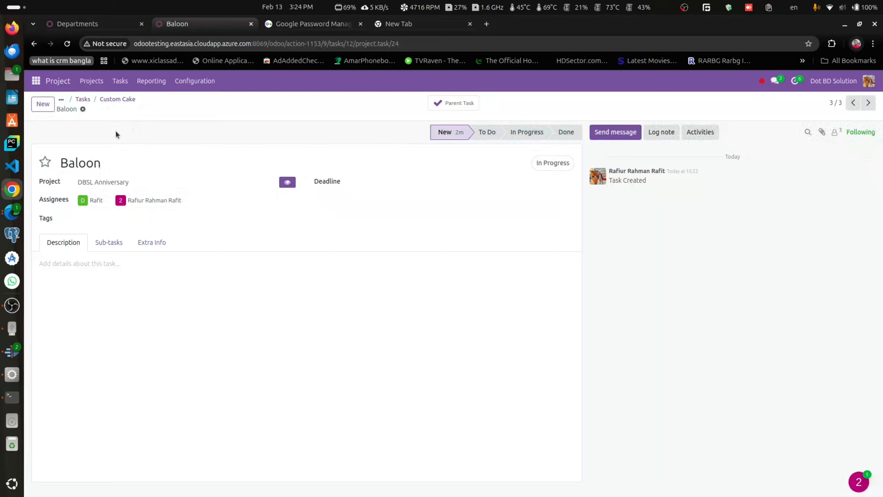
# Open the Baloon card on the DBSL Anniversary task board, change its project to Project E Learning and save.
pyautogui.click(89, 101)
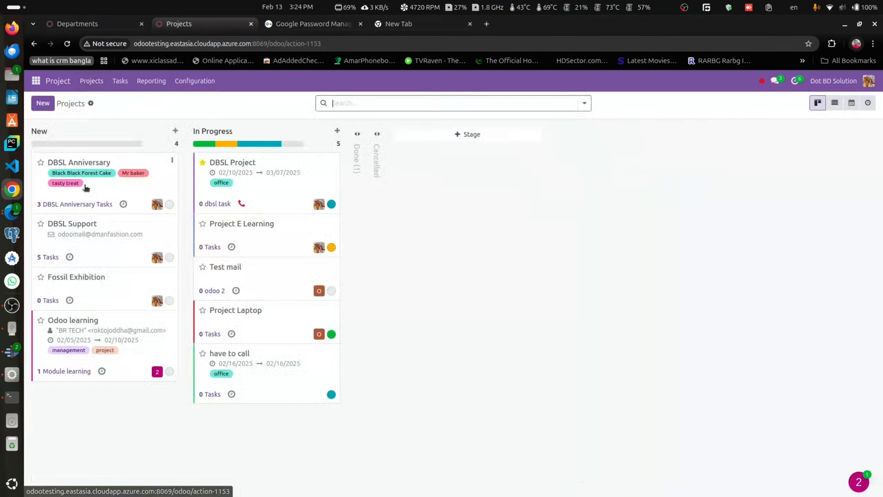
pyautogui.click(94, 164)
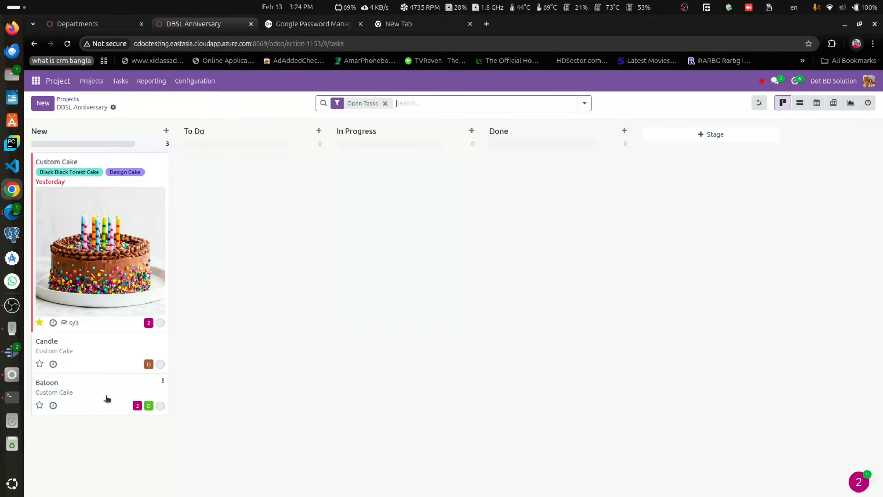
pyautogui.click(79, 394)
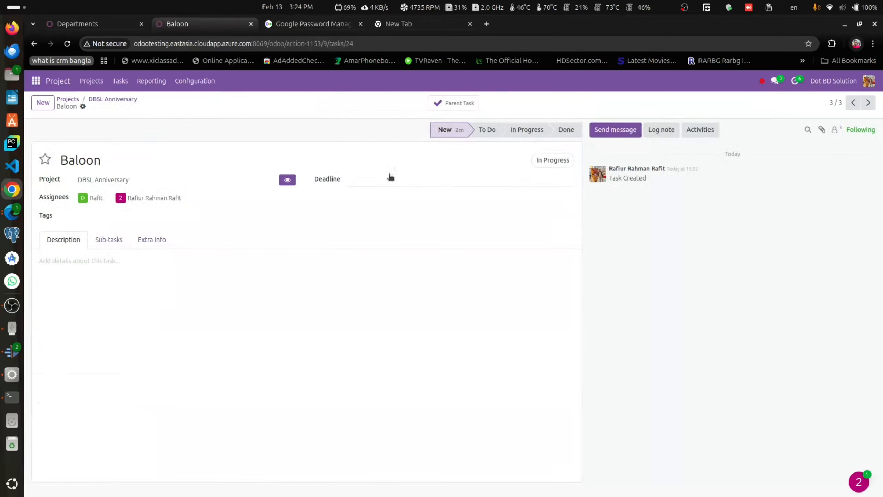
pyautogui.click(136, 179)
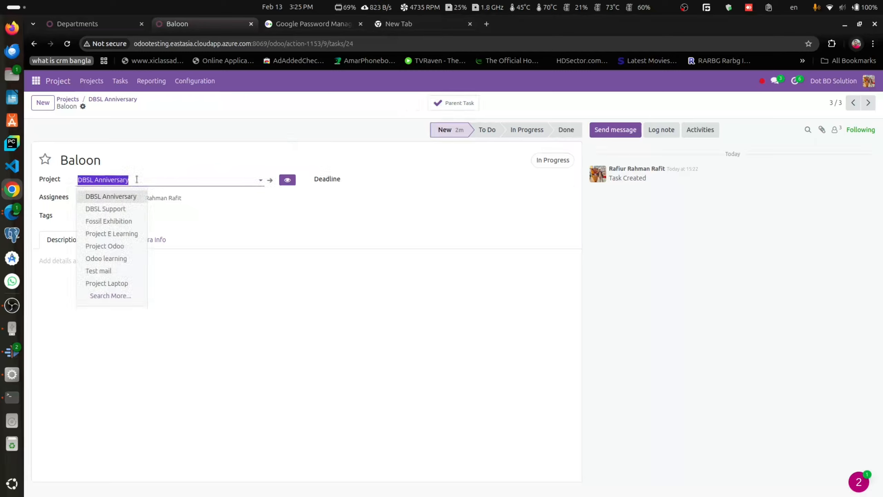
pyautogui.click(129, 234)
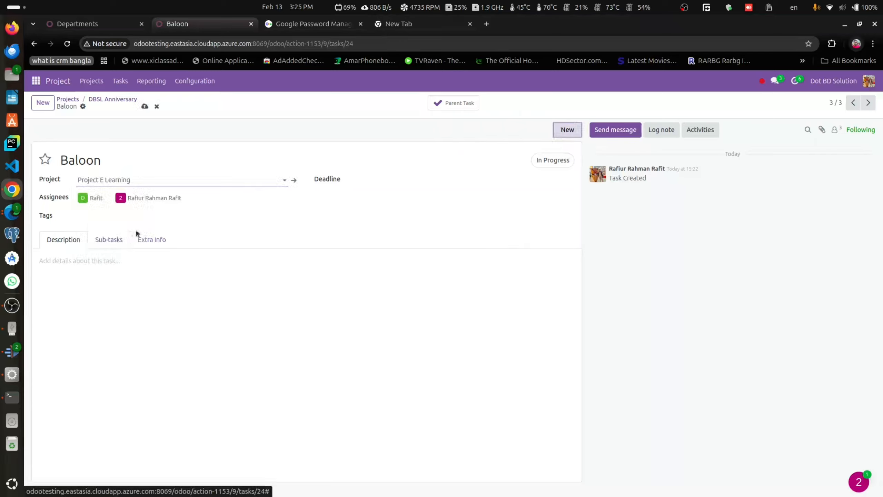
pyautogui.click(145, 108)
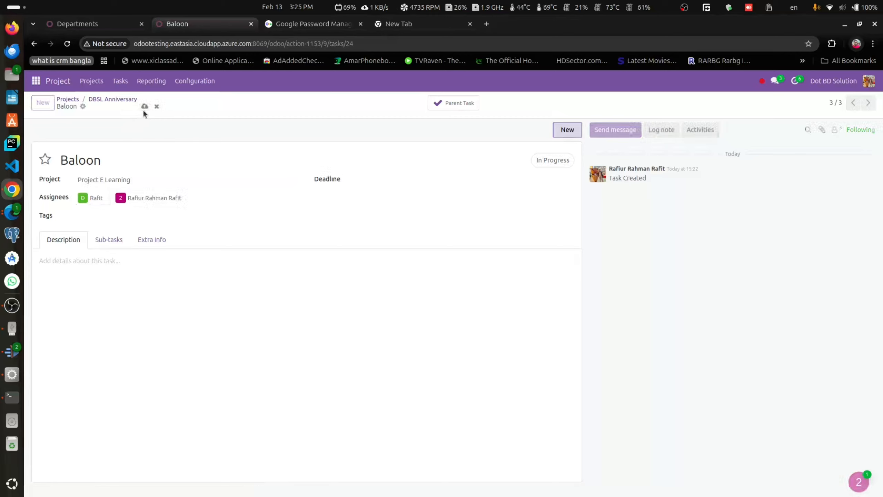
# Check the DBSL Anniversary and Project E Learning task boards for the Baloon card.
pyautogui.click(112, 100)
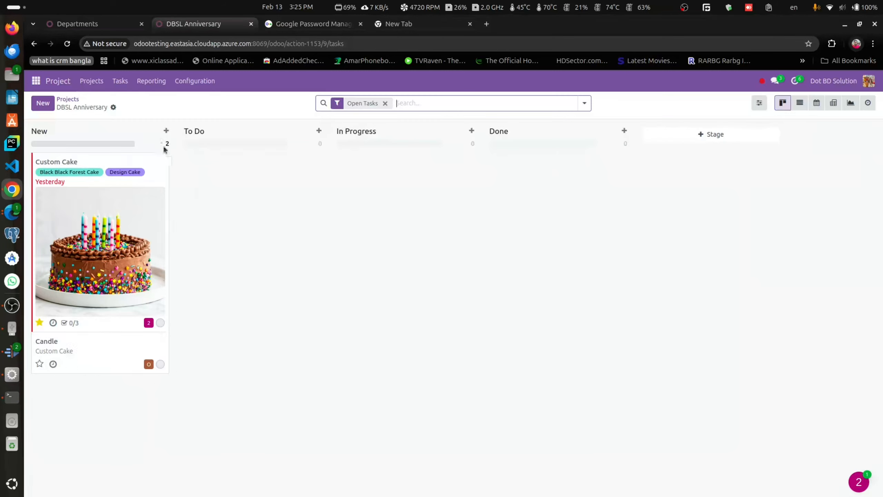
pyautogui.click(69, 99)
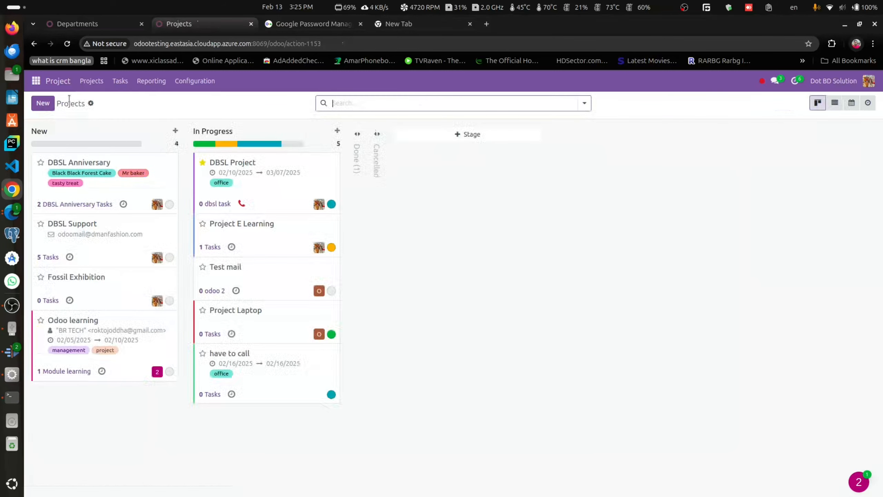
pyautogui.click(231, 221)
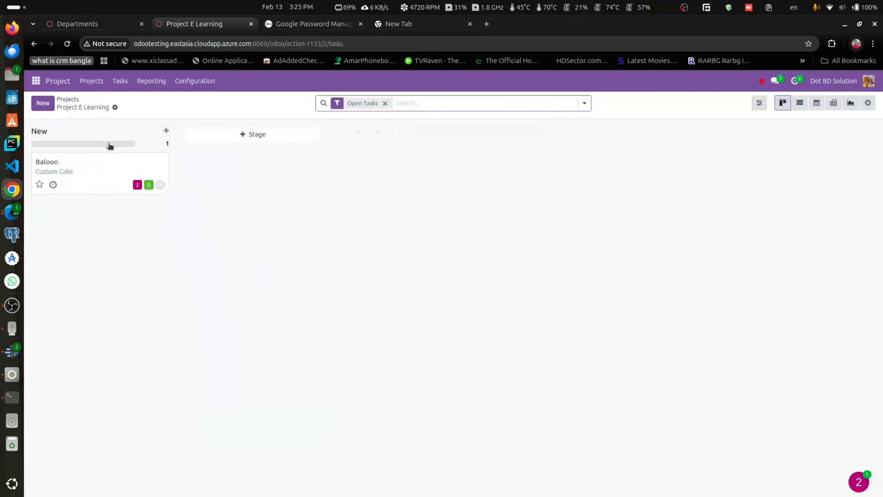
# Open Baloon from Custom Cake's sub-tasks on the DBSL Anniversary board, set its project to DBSL Anniversary and save.
pyautogui.click(72, 99)
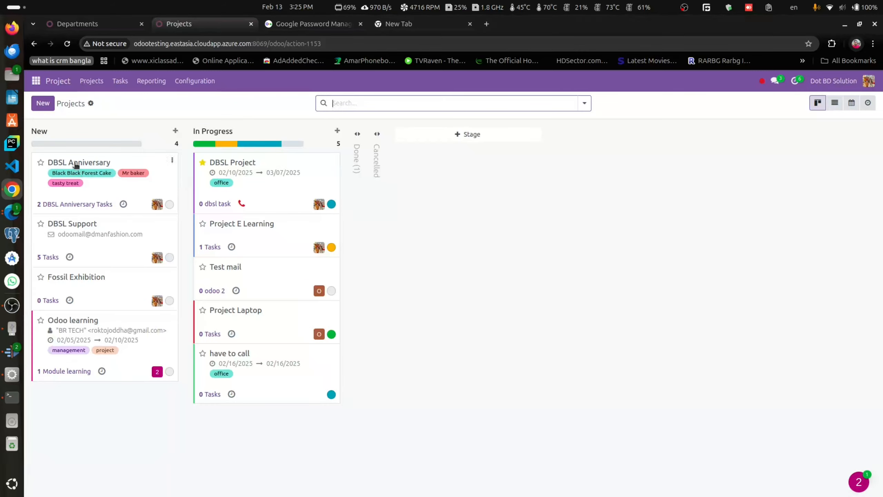
pyautogui.click(76, 164)
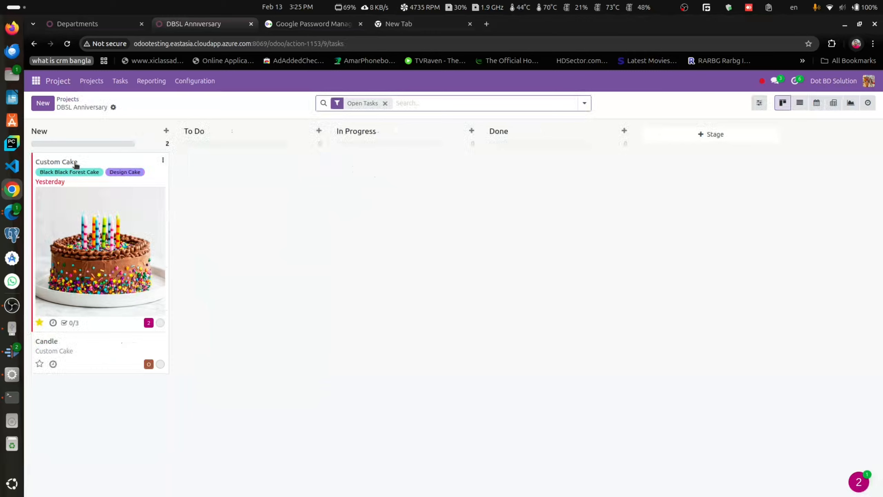
pyautogui.click(73, 323)
pyautogui.click(56, 368)
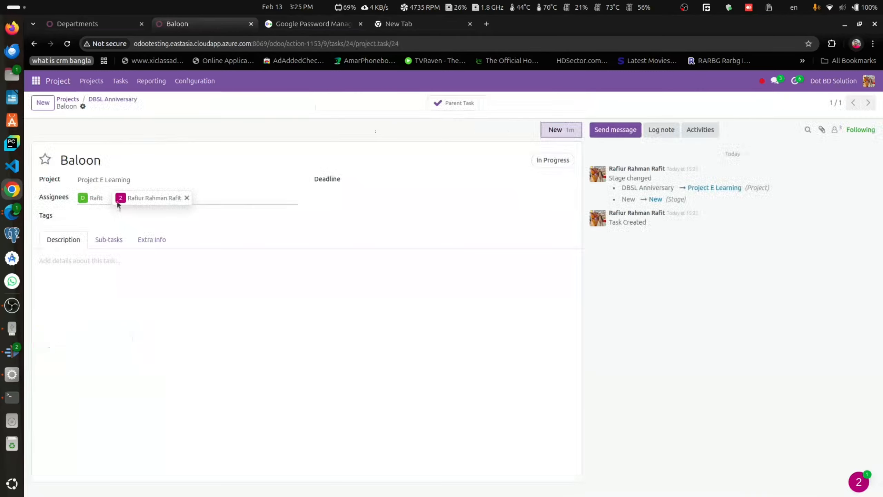
pyautogui.click(106, 179)
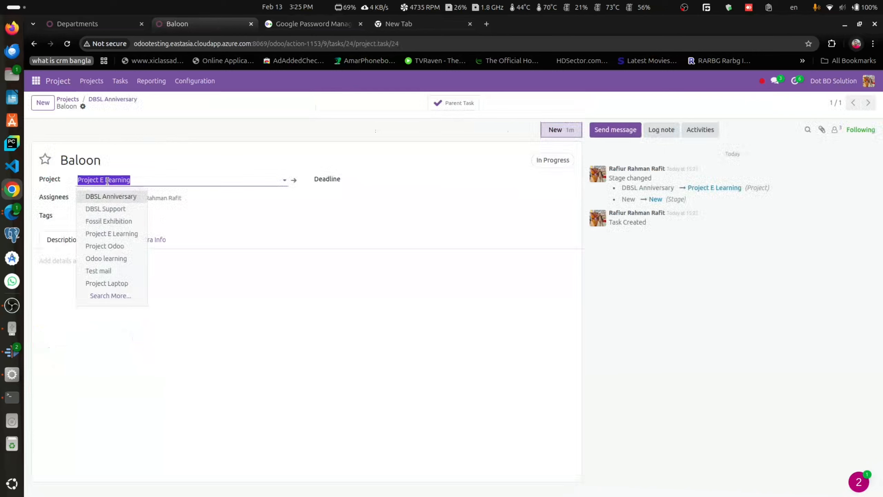
pyautogui.click(113, 198)
pyautogui.click(142, 107)
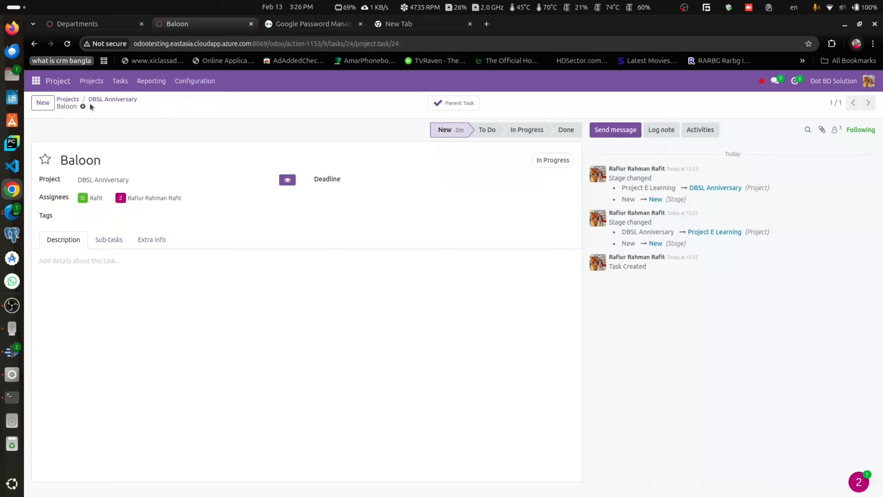
# Return to the DBSL Anniversary project's task board and move the Baloon card from New to the To Do stage.
pyautogui.click(90, 87)
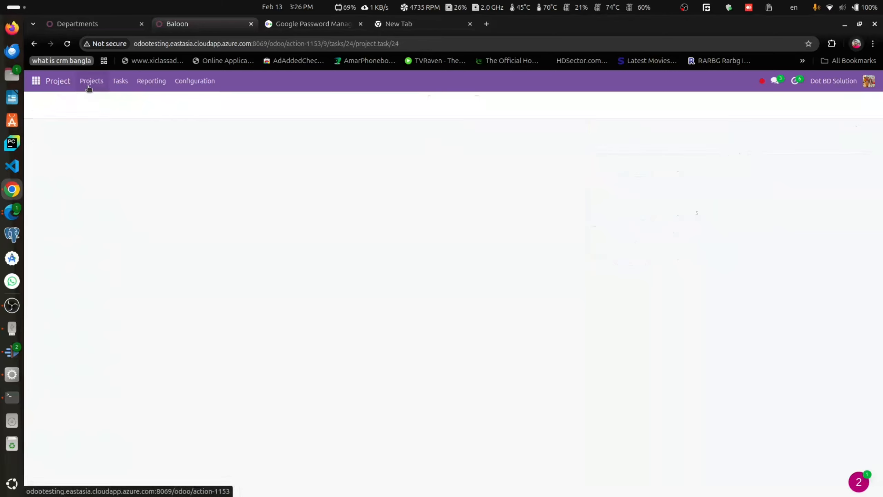
pyautogui.click(116, 163)
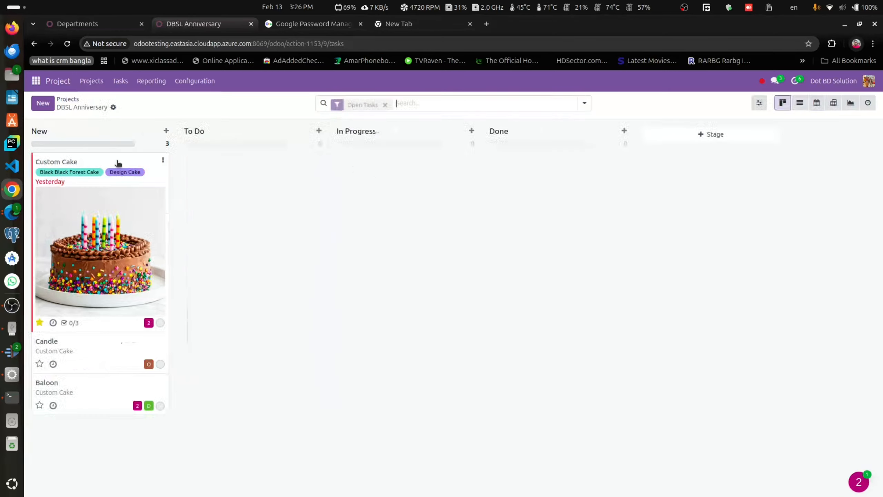
pyautogui.moveTo(80, 395); pyautogui.dragTo(263, 186)
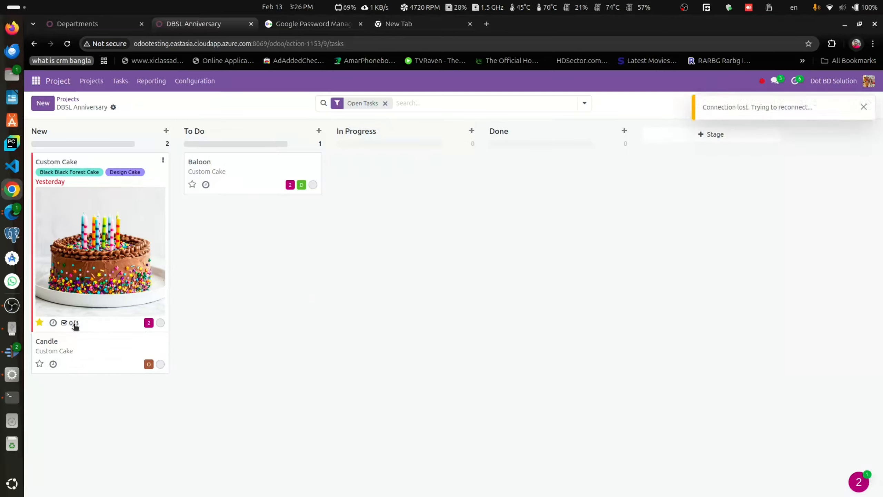
# Expand the sub-tasks on the Custom Cake card and set the Lighting and Baloon sub-tasks to Done.
pyautogui.click(160, 323)
pyautogui.click(72, 322)
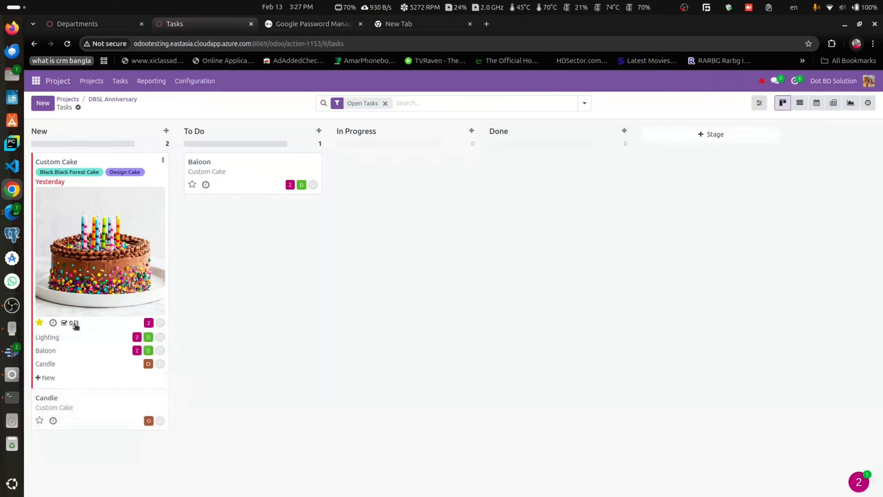
pyautogui.click(160, 337)
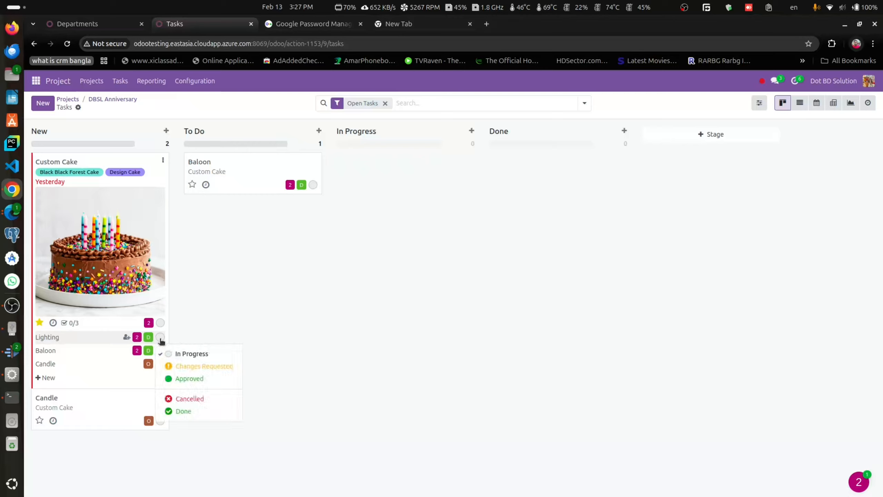
pyautogui.click(179, 410)
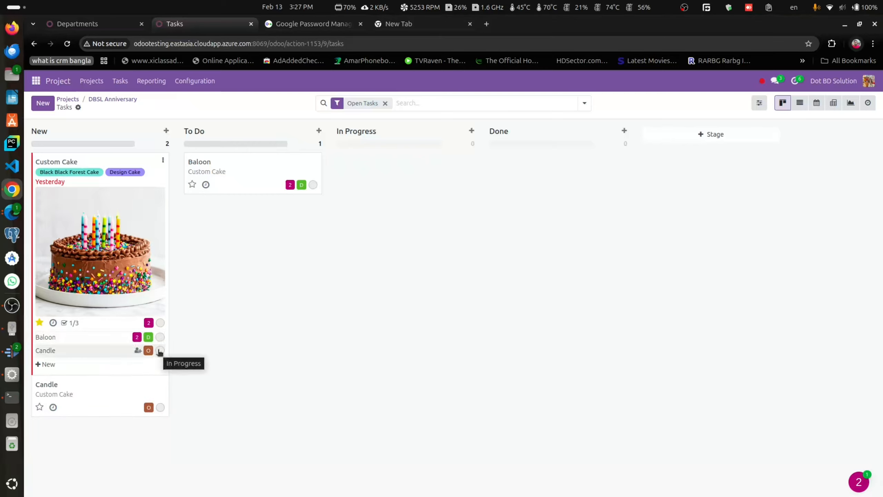
pyautogui.click(160, 337)
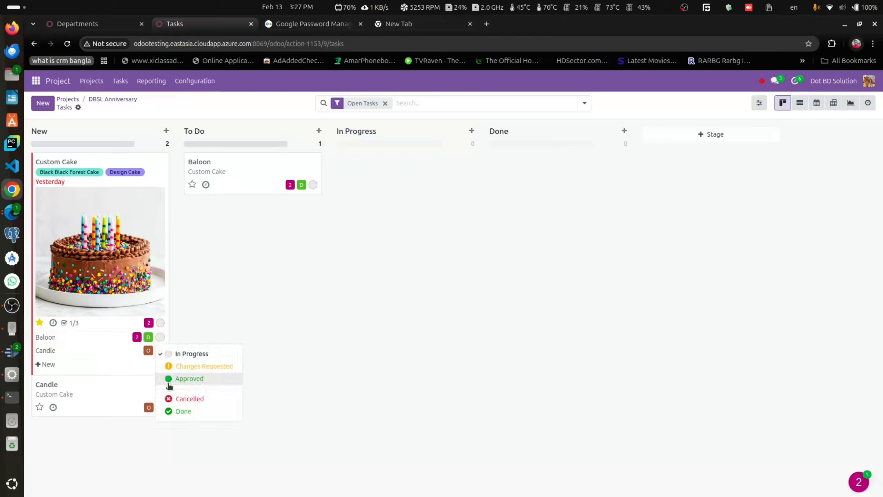
pyautogui.click(171, 411)
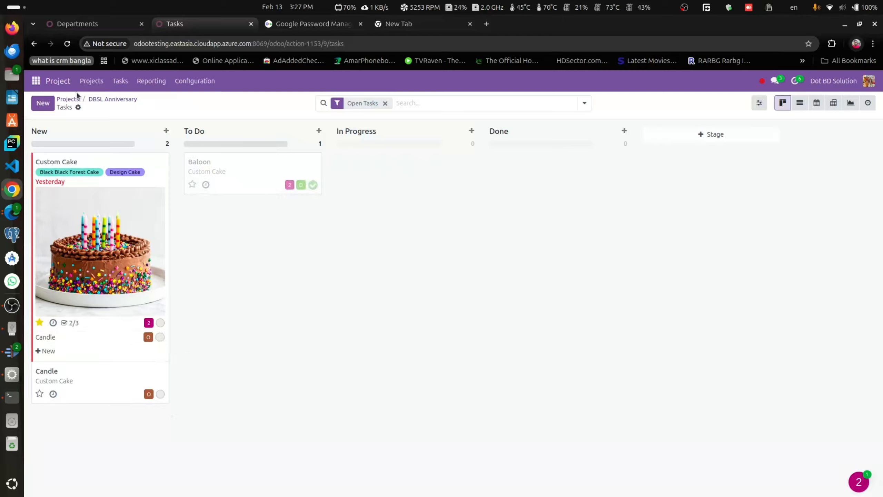
# Reload the DBSL Anniversary task board and remove the Open Tasks filter to include closed tasks.
pyautogui.click(68, 47)
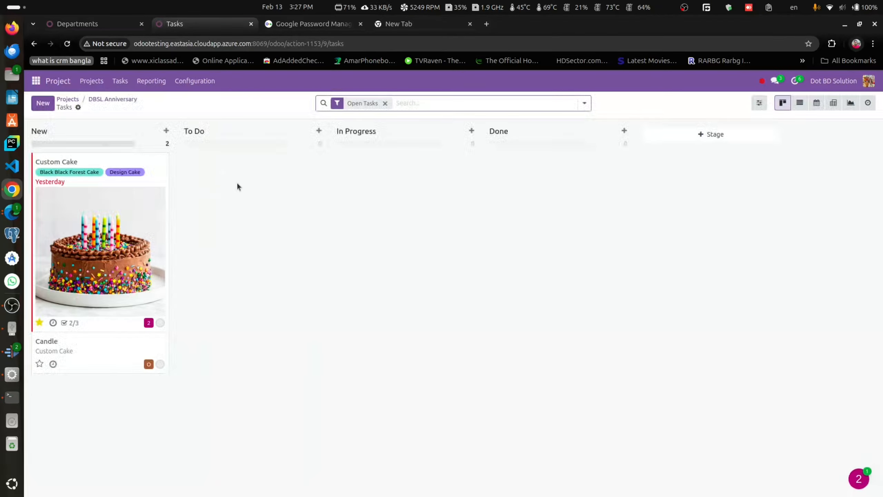
pyautogui.click(385, 103)
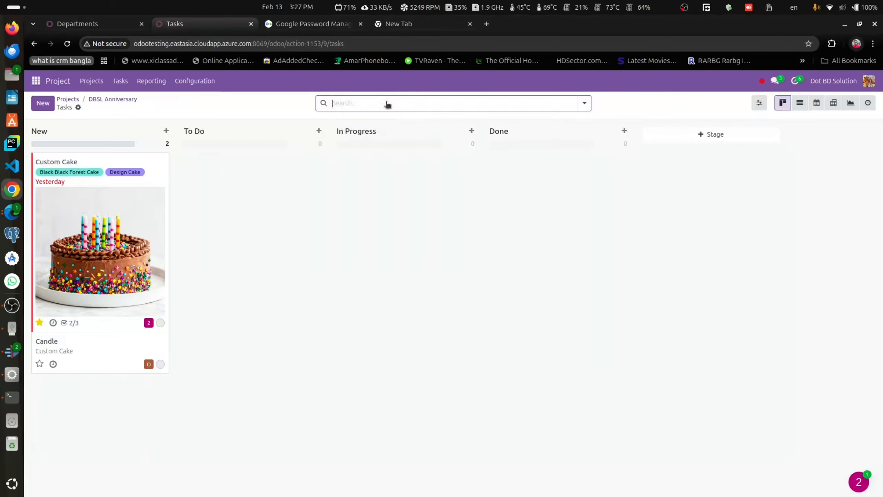